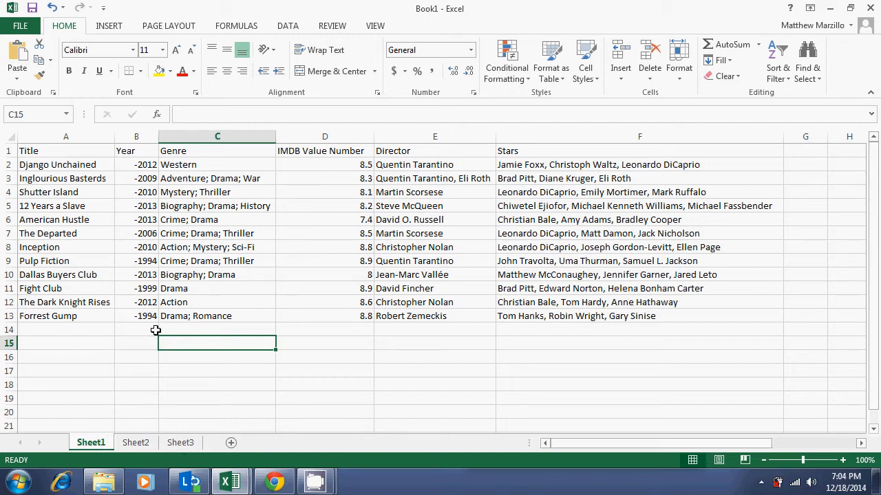
Step: Switch between the workbook's sheet tabs and return to Sheet1
left_click(147, 443)
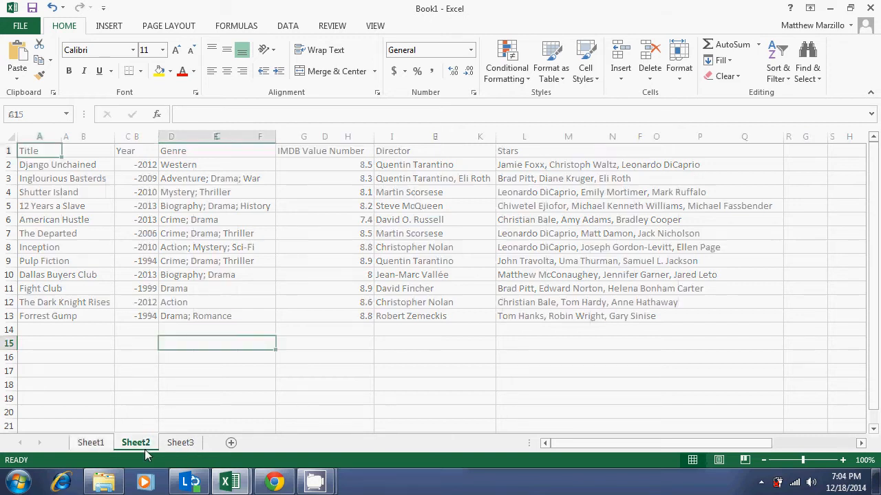
left_click(175, 443)
left_click(135, 443)
left_click(97, 444)
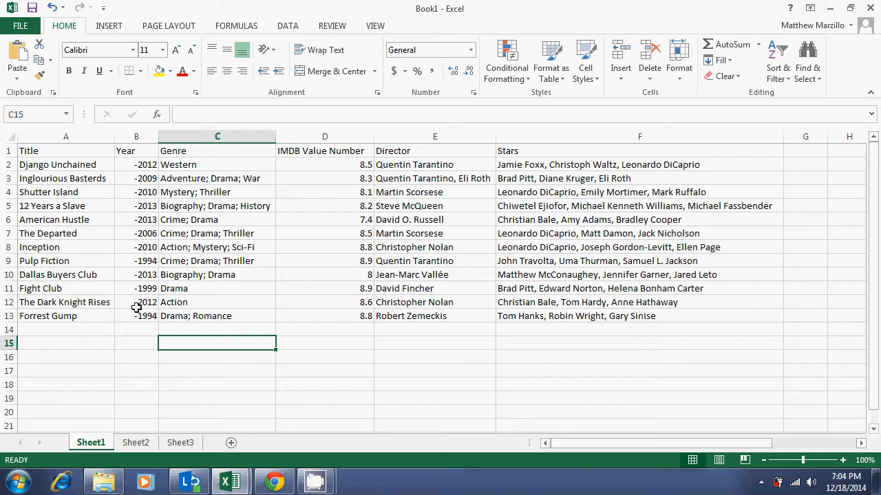
left_click(182, 330)
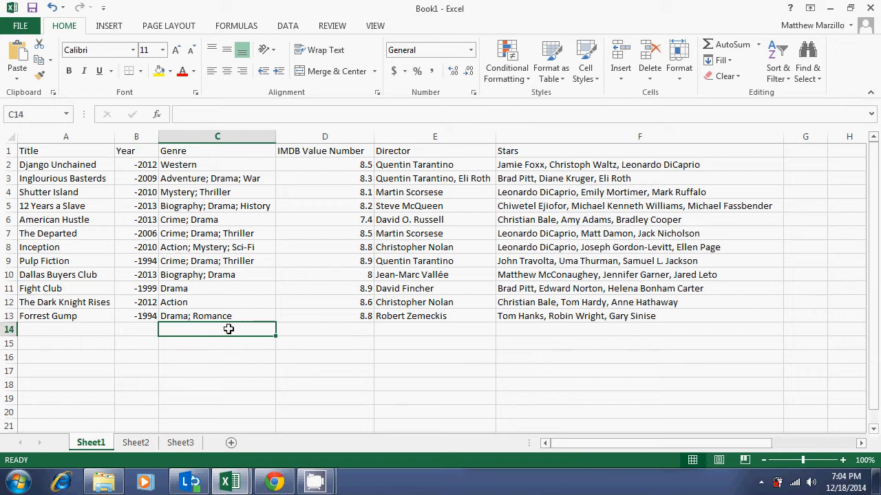
left_click(294, 329)
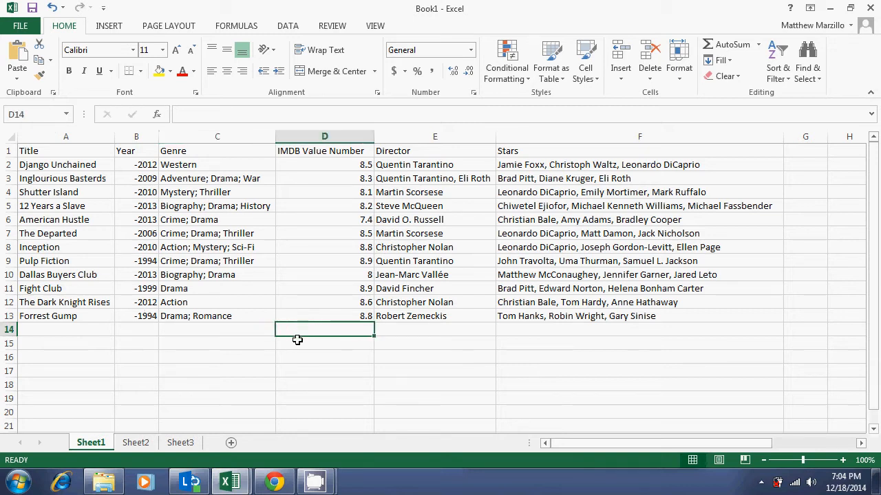
left_click(296, 340)
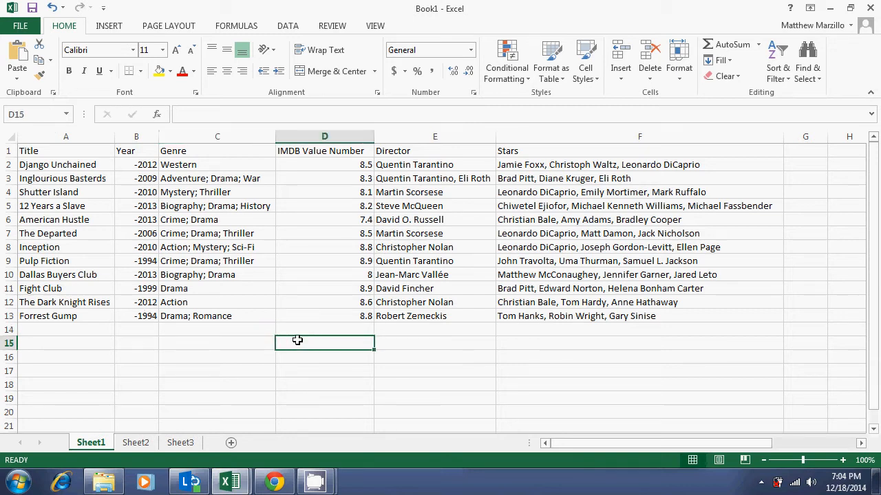
left_click(258, 362)
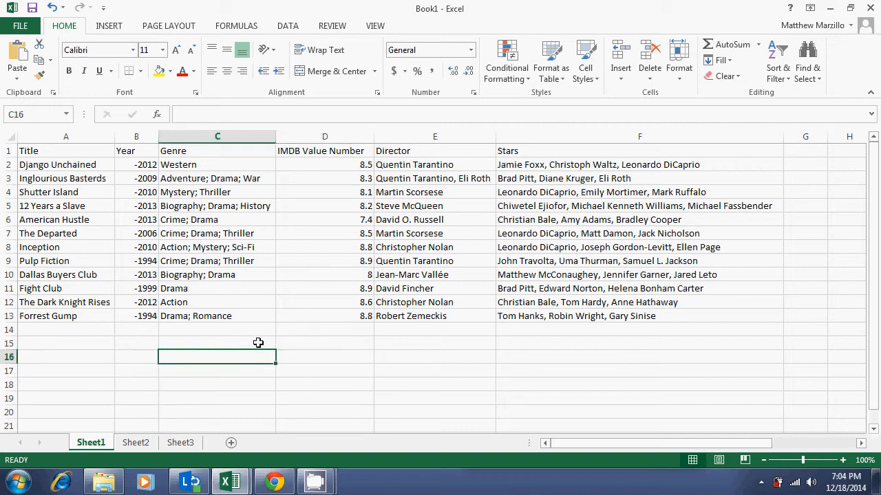
left_click(258, 344)
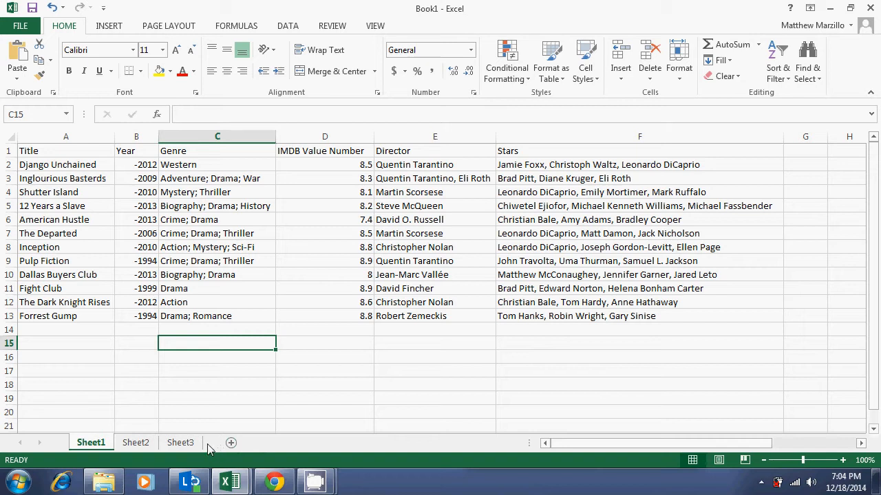
Step: Insert a new worksheet and open its Move or Copy options, cancelling the dialog without changes
left_click(232, 445)
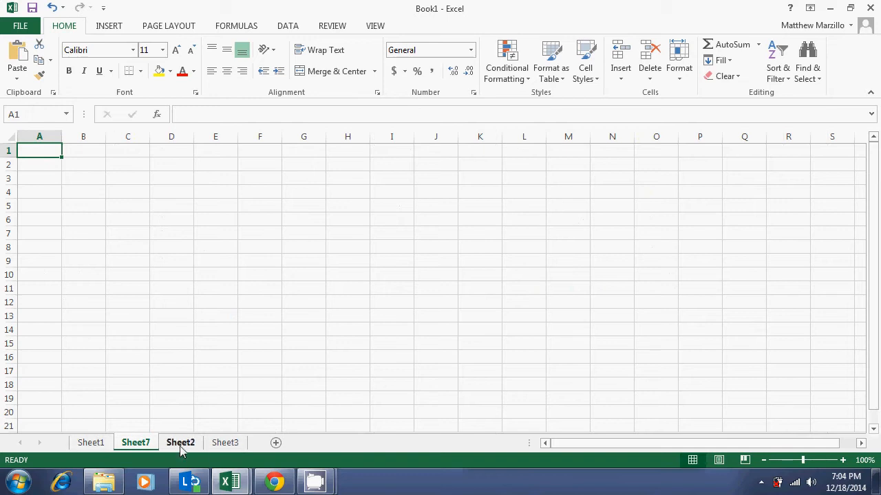
right_click(137, 445)
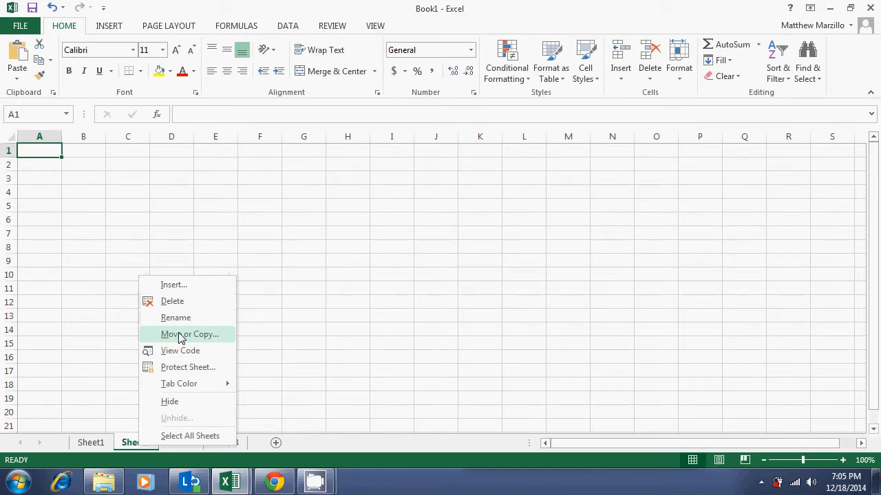
left_click(180, 334)
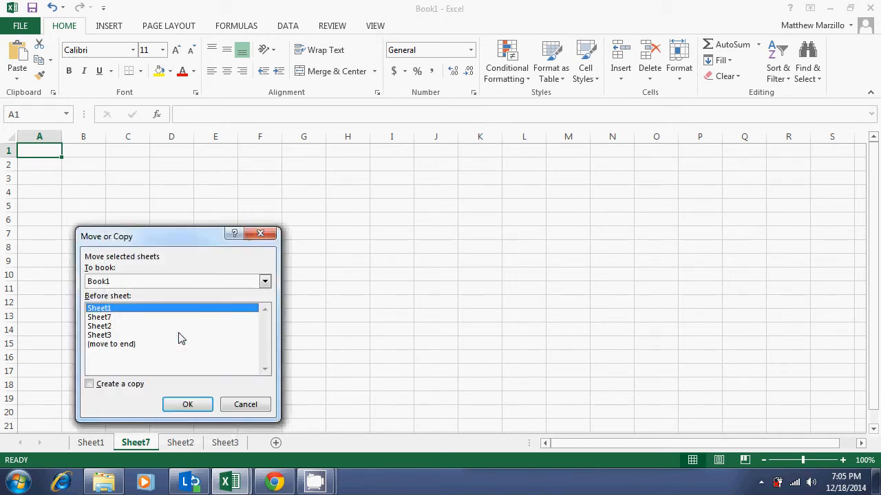
left_click(194, 282)
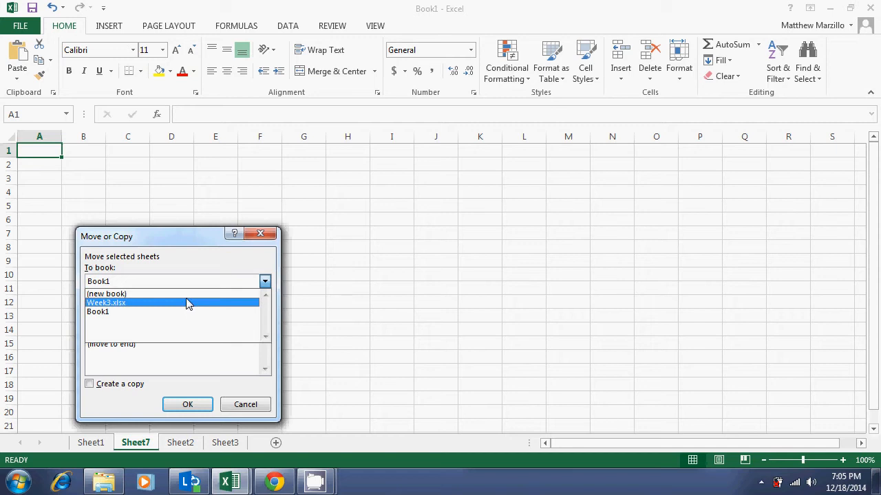
left_click(145, 388)
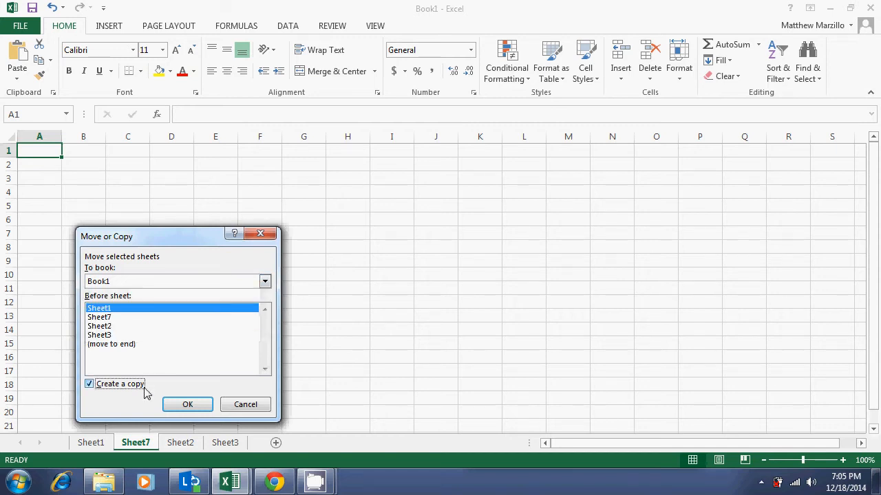
left_click(89, 387)
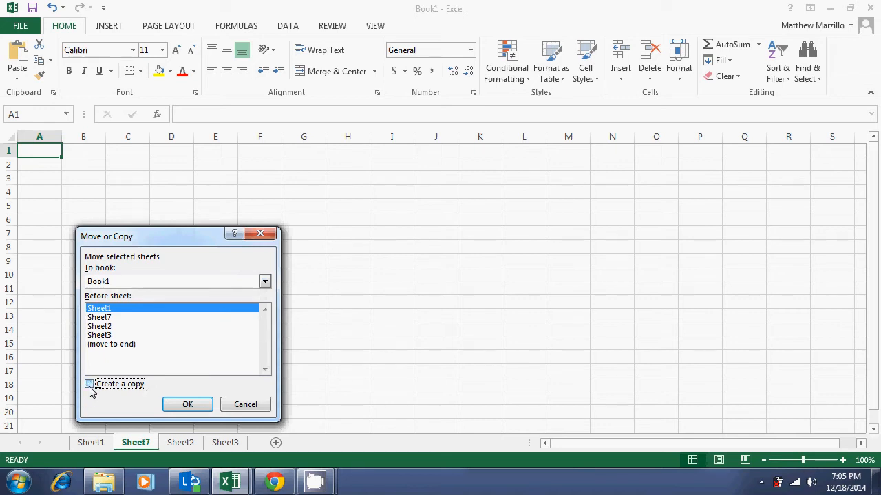
left_click(246, 404)
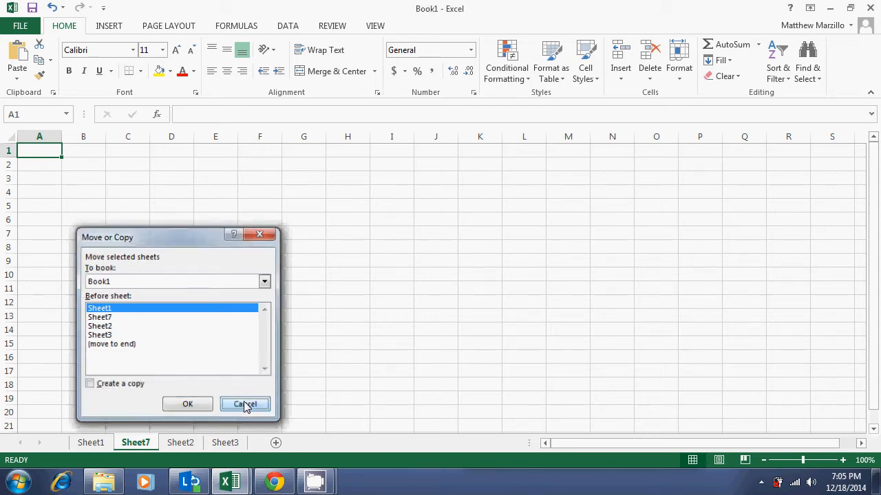
Step: Delete the newly inserted worksheet and return to Sheet1
right_click(134, 444)
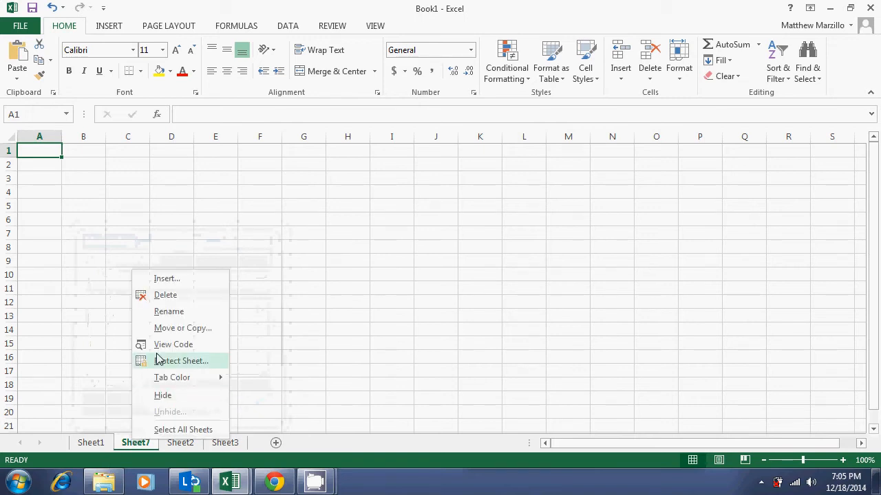
left_click(165, 297)
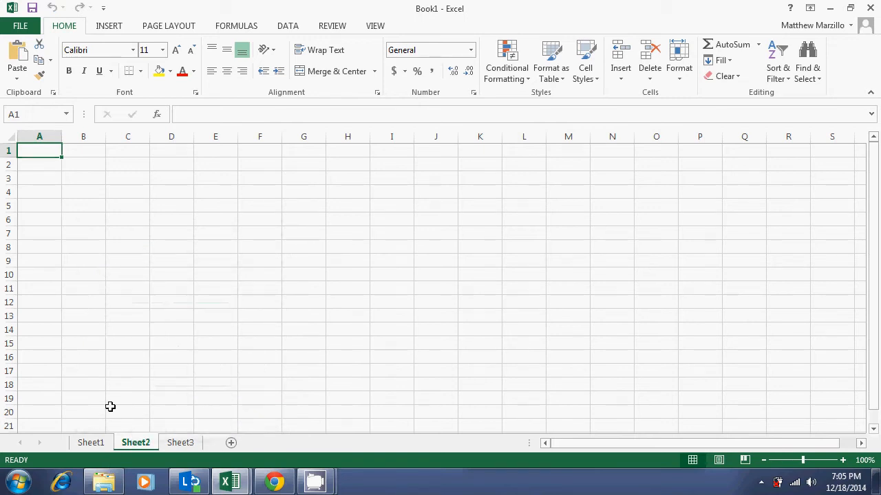
left_click(90, 443)
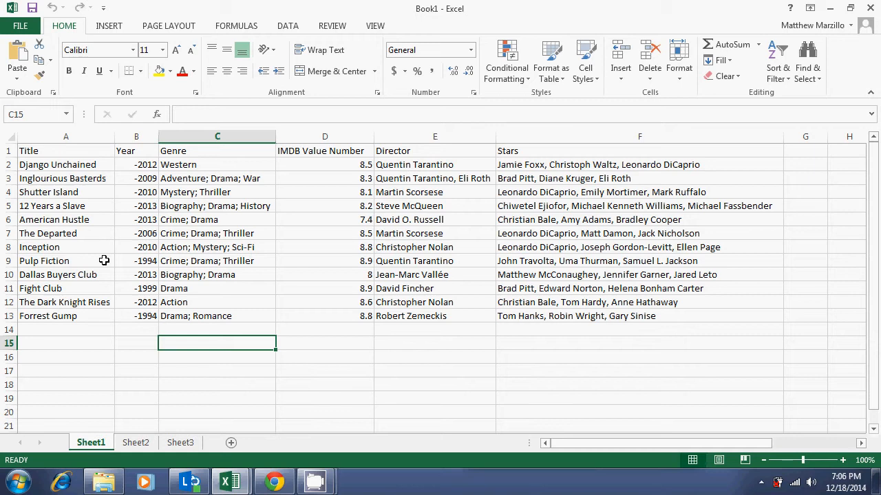
Step: Inspect the contents of cells in the Title, Year and Genre columns
left_click(65, 153)
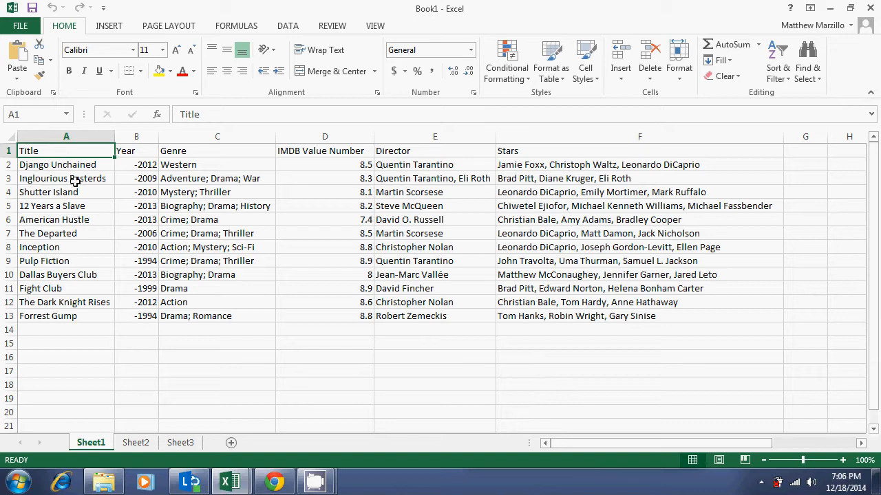
left_click(74, 177)
left_click(130, 163)
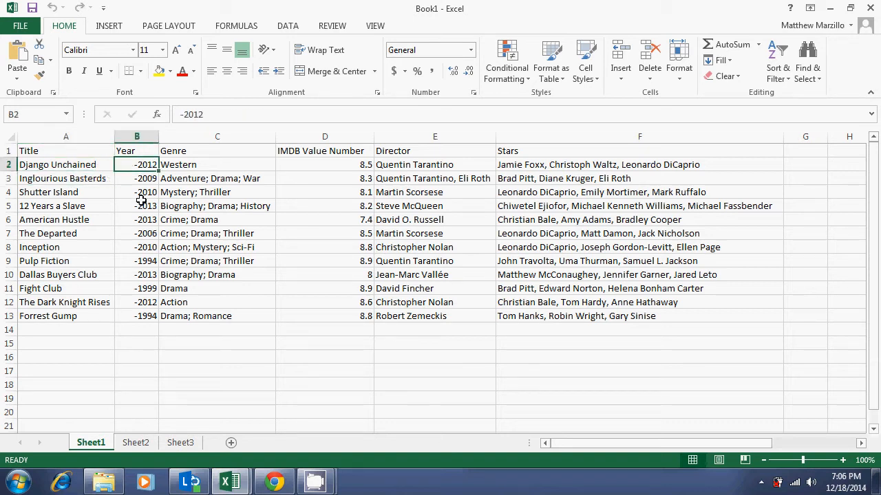
left_click(197, 154)
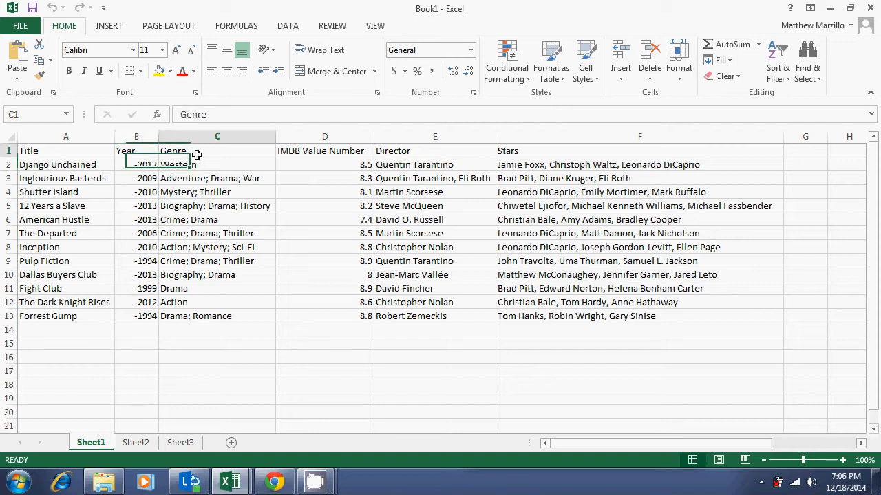
Step: Format the IMDB Value Number cells D2 to D13 as Currency
left_click(325, 163)
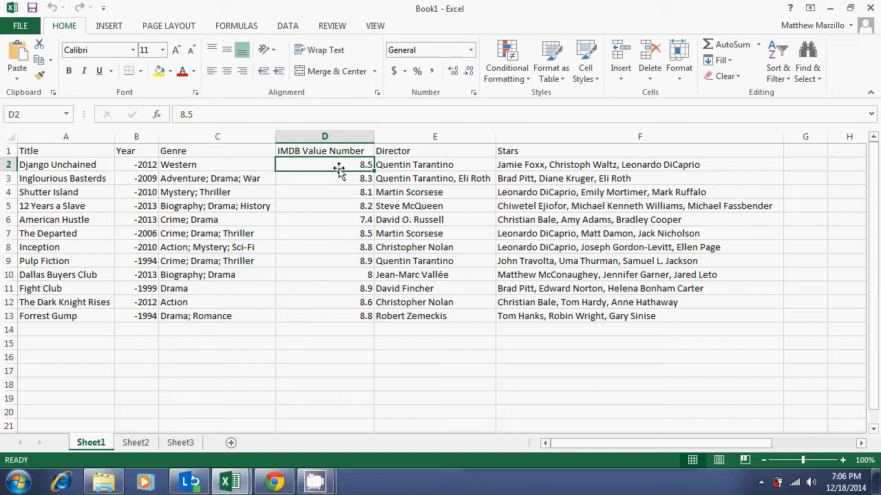
left_click_drag(338, 168, 342, 320)
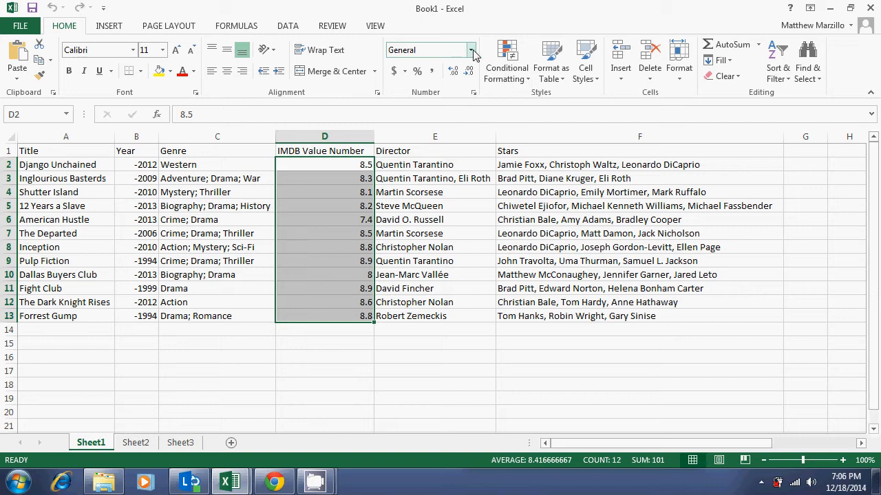
left_click(472, 50)
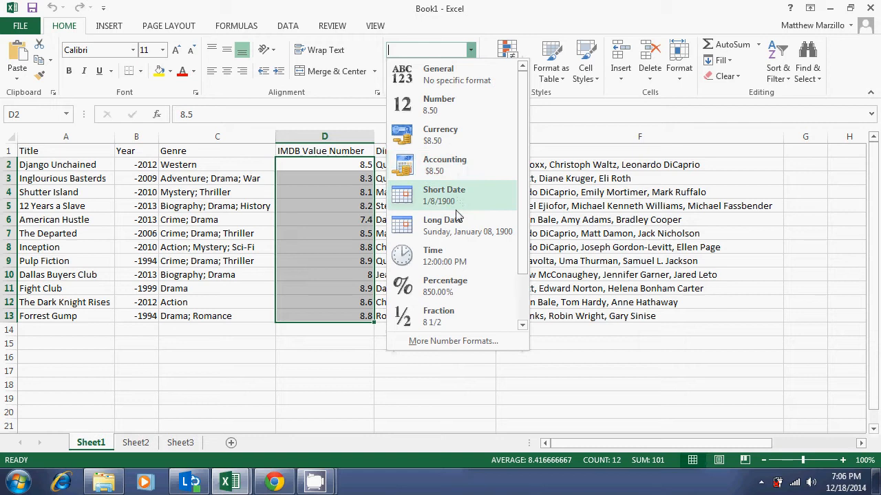
left_click(442, 141)
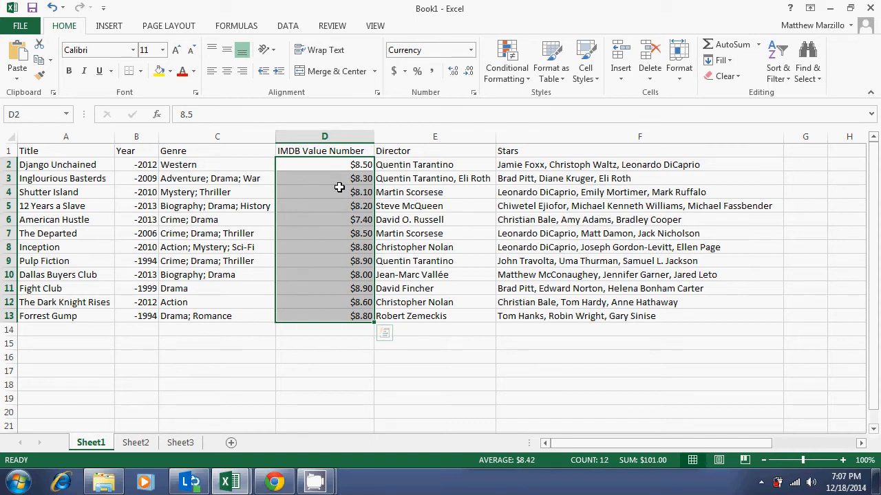
Step: Set the IMDB values' number format back to General
left_click(471, 49)
left_click(469, 73)
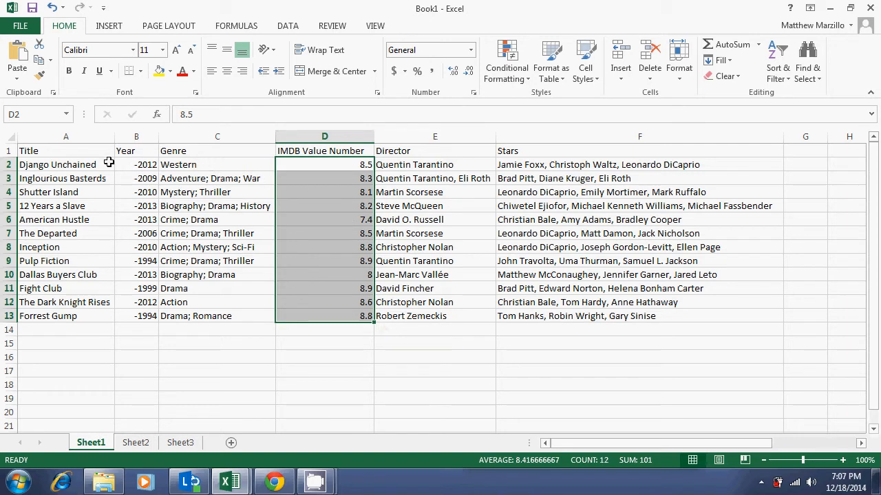
Step: Bold the header row cells A1 to F1
left_click(74, 150)
left_click_drag(147, 139, 500, 141)
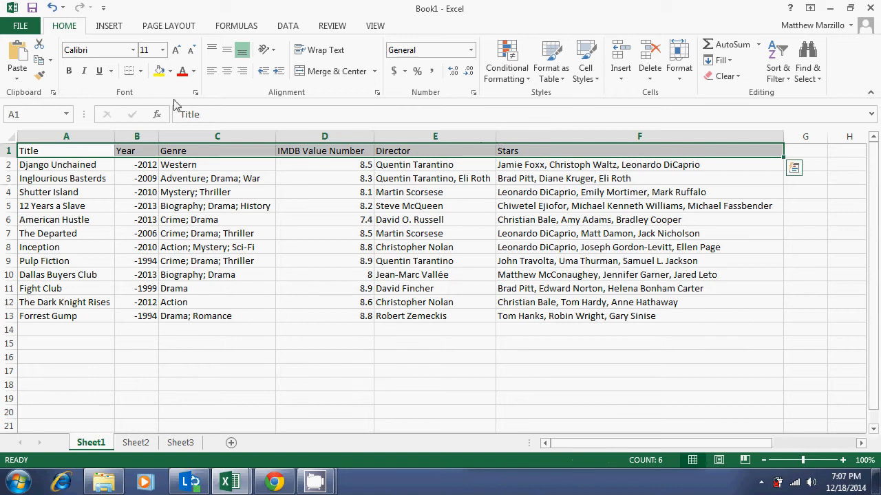
left_click(69, 72)
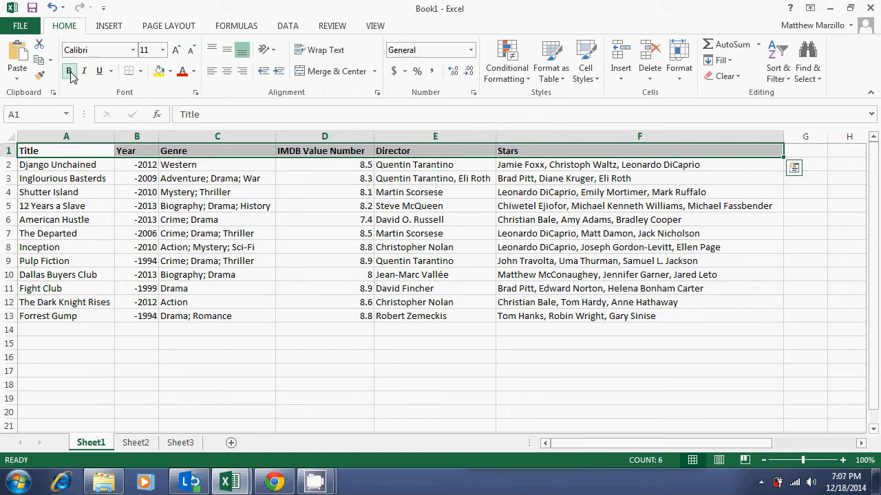
Step: Enter Hello in cell D15 and erase the text again while editing
left_click(197, 303)
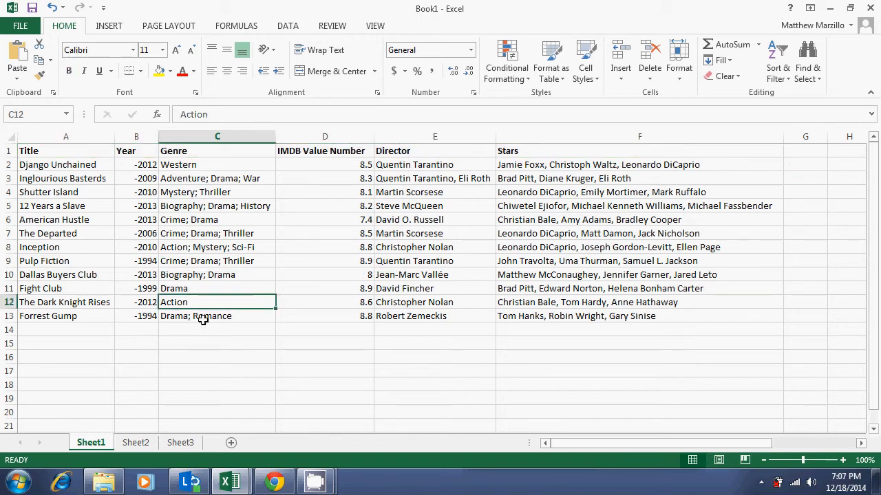
left_click(329, 340)
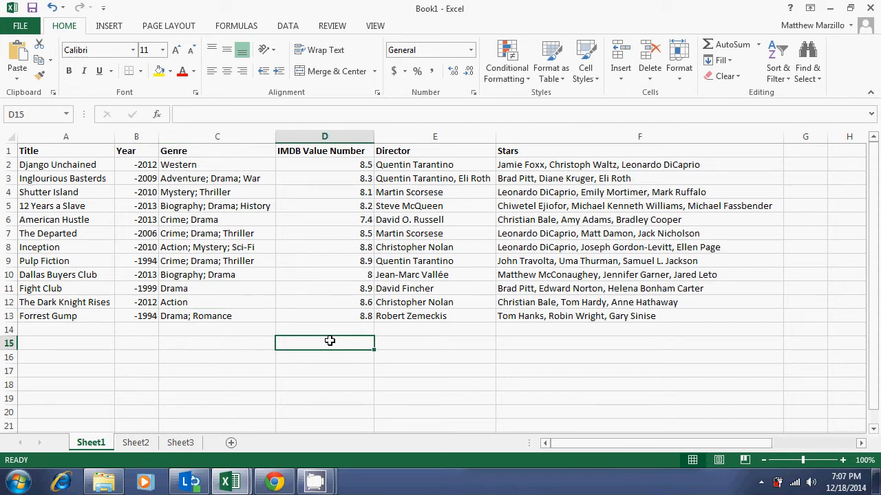
type("Hello")
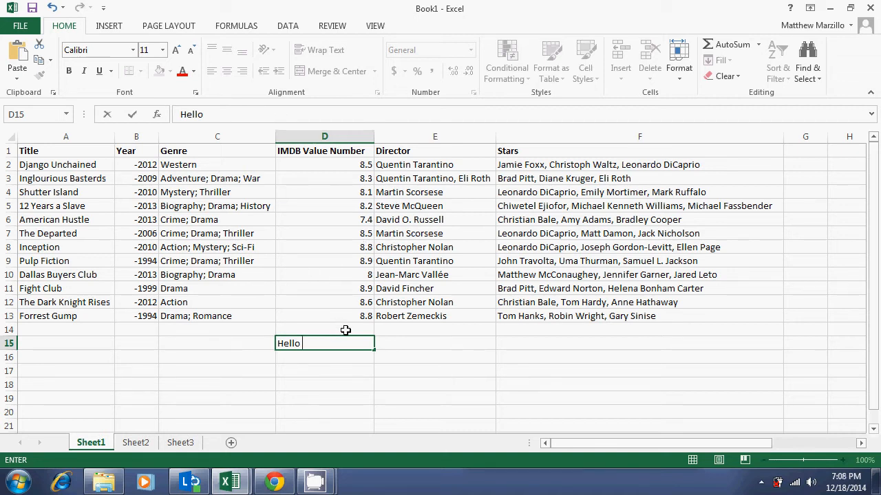
left_click(236, 115)
left_click_drag(308, 344, 275, 343)
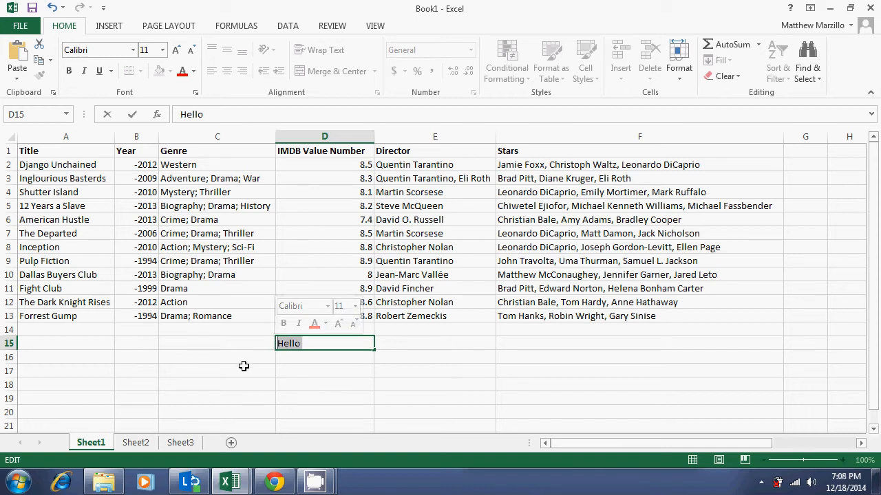
key("BackSpace")
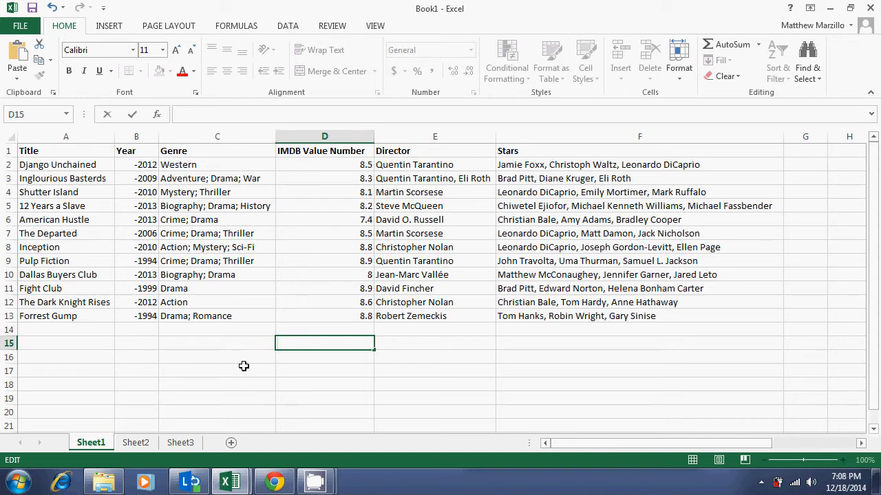
Step: Search the sheet for django using Find All
left_click(205, 280)
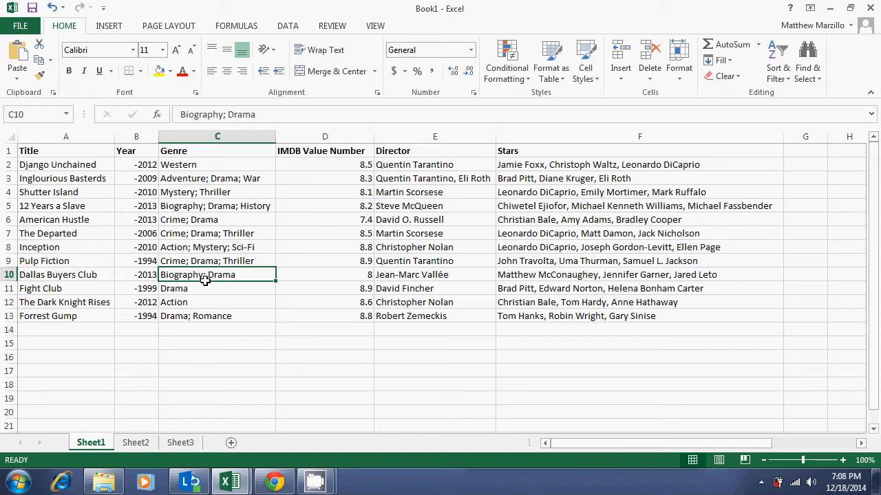
key("ctrl+f")
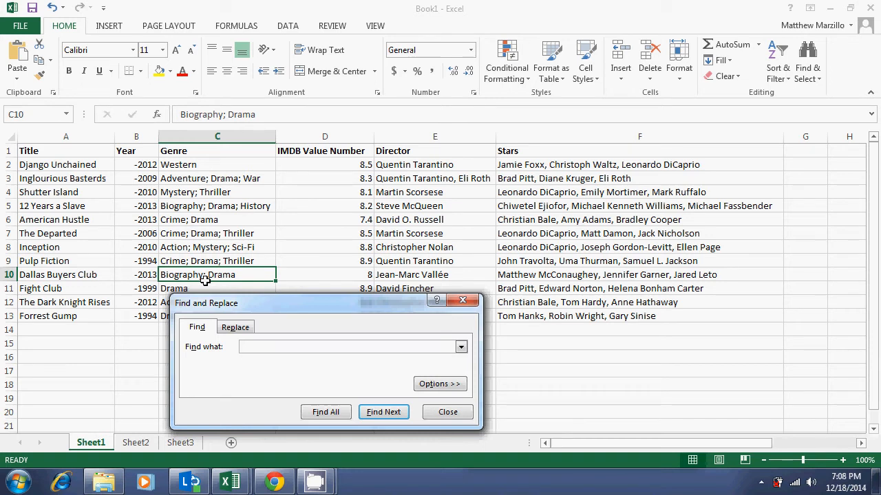
type("django")
left_click(338, 412)
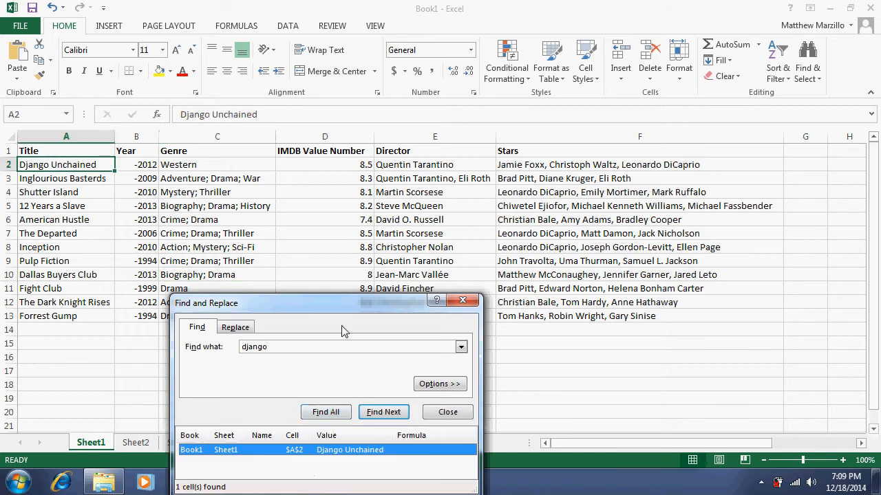
left_click_drag(353, 303, 401, 172)
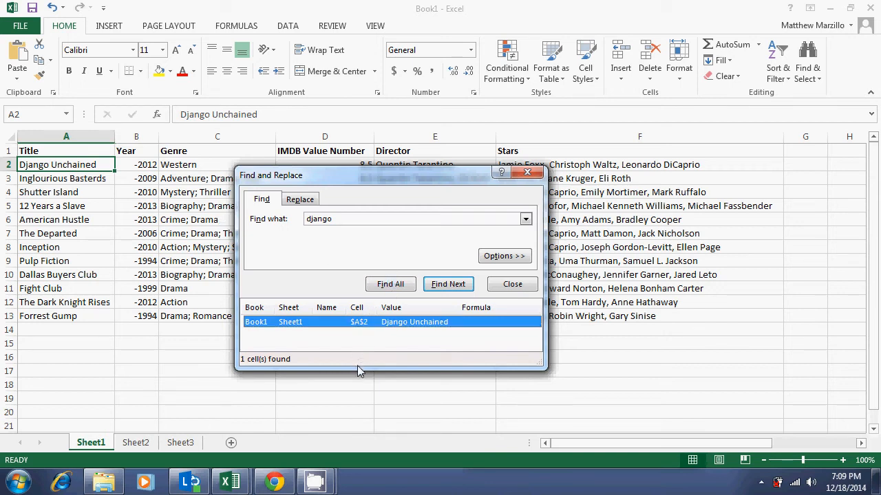
Step: Close the Find and Replace dialog
left_click_drag(357, 369, 370, 444)
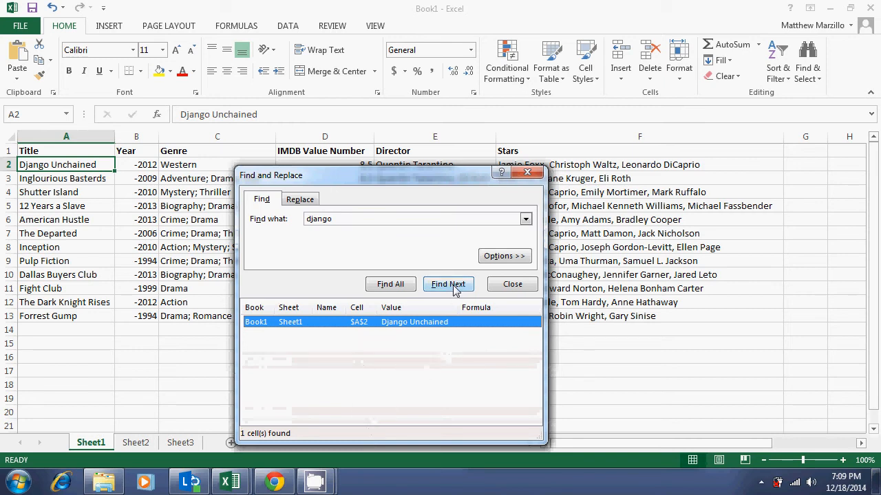
left_click(509, 284)
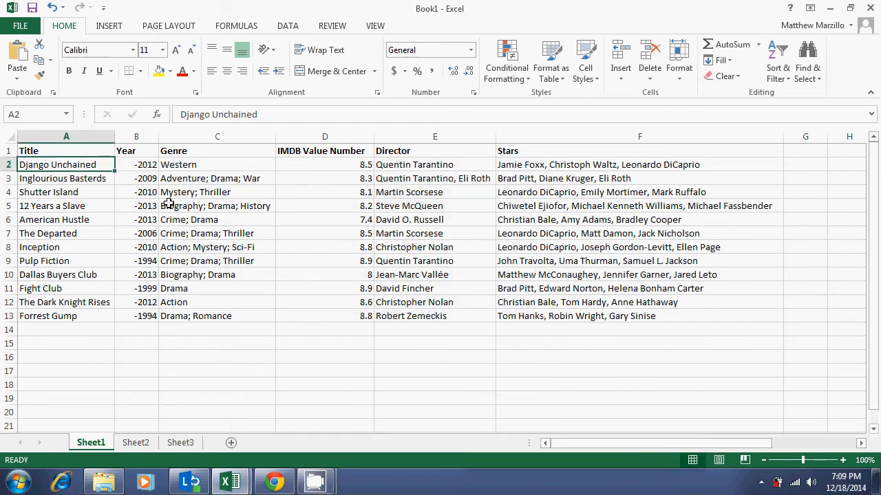
Step: Try replacing every hyphen in the whole sheet with nothing, and undo the replacement
left_click(137, 159)
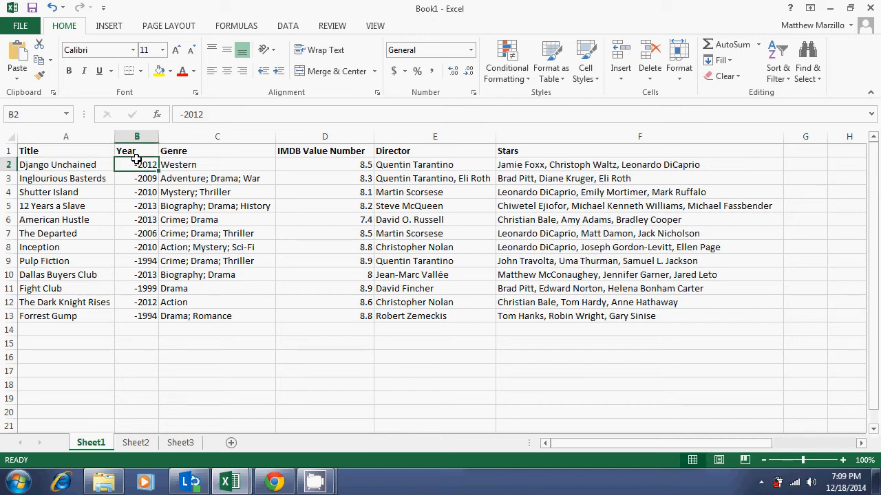
key("ctrl+h")
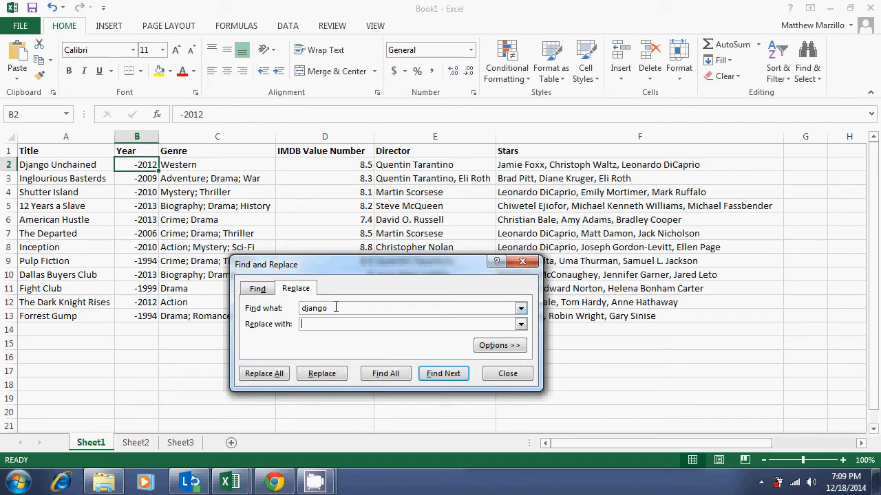
left_click_drag(326, 309, 290, 318)
double_click(305, 315)
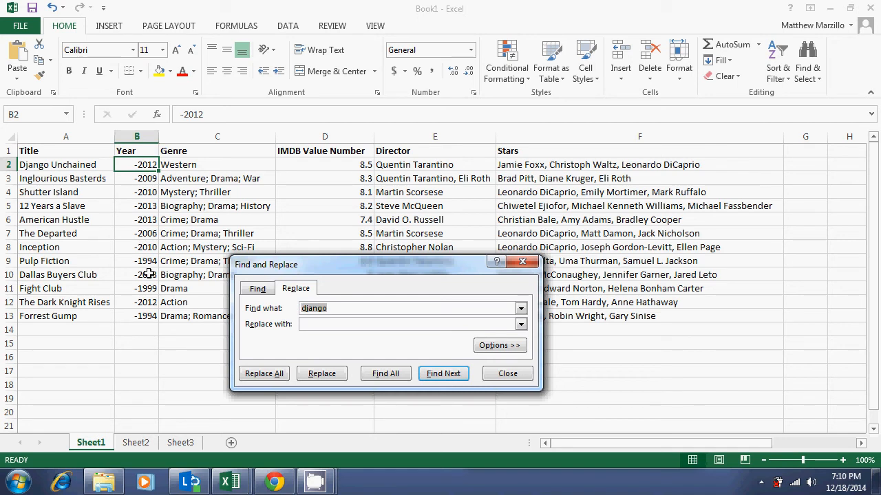
type("-")
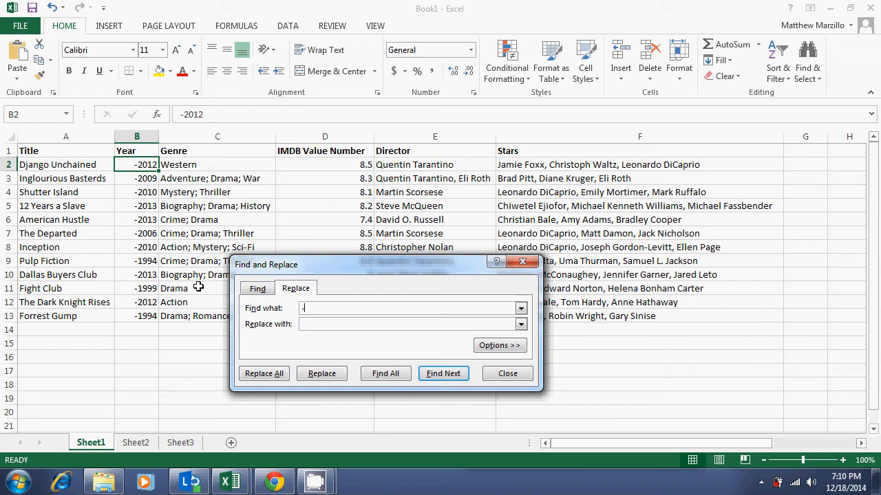
left_click(305, 324)
left_click(275, 379)
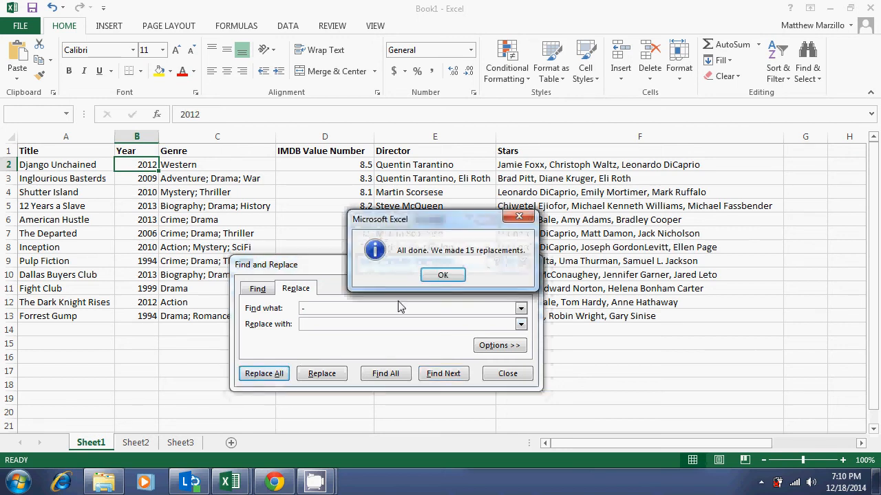
left_click(428, 273)
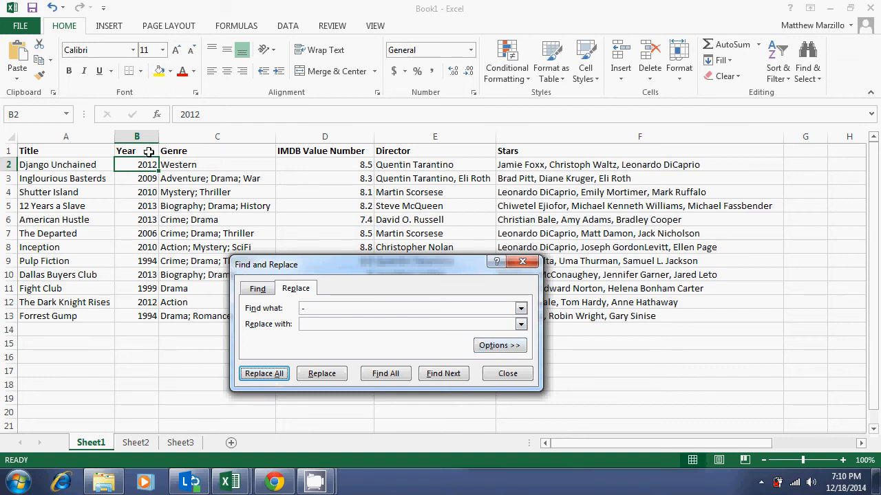
left_click_drag(308, 267, 300, 299)
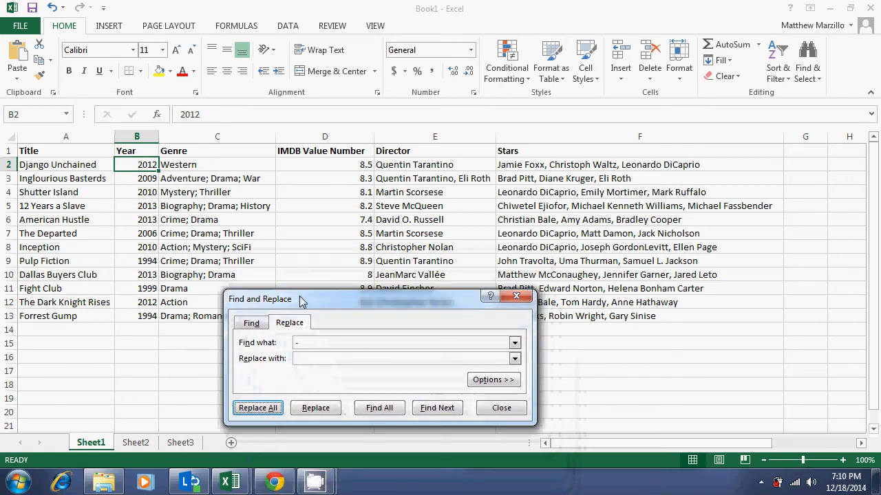
left_click(52, 7)
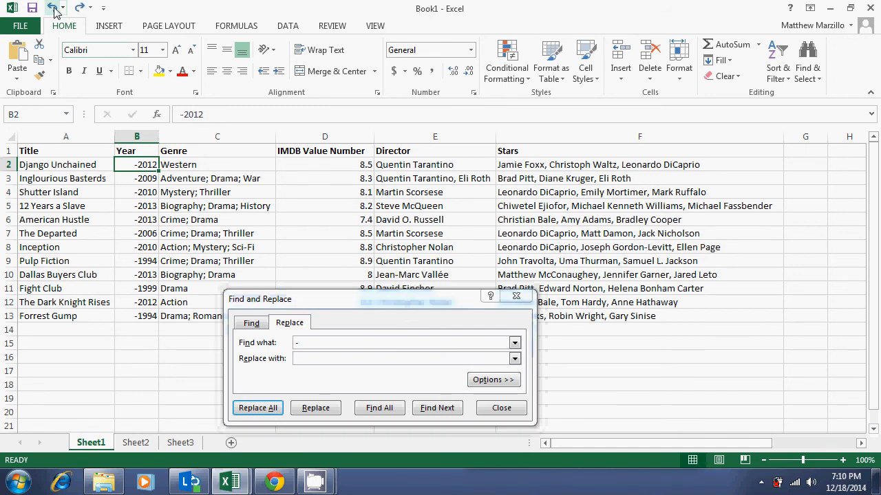
Step: Remove the minus signs from the Year values B2 to B13 by replacing - with nothing in that range
left_click(500, 408)
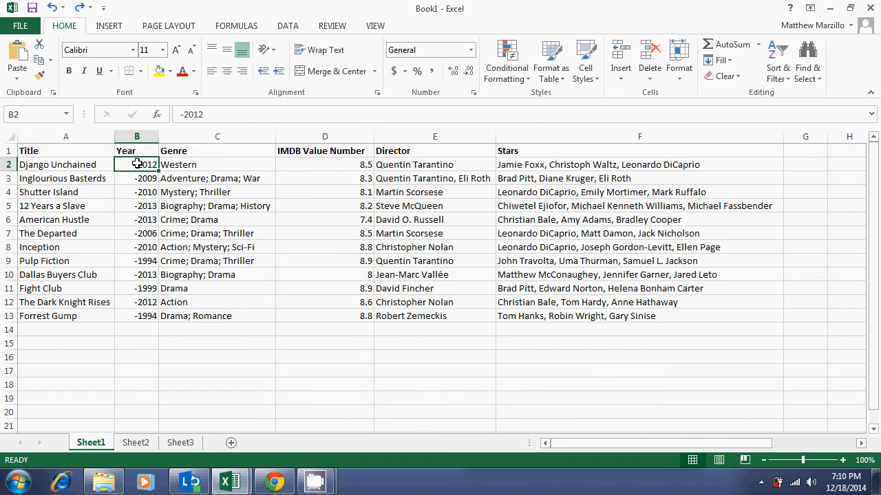
left_click_drag(137, 164, 151, 312)
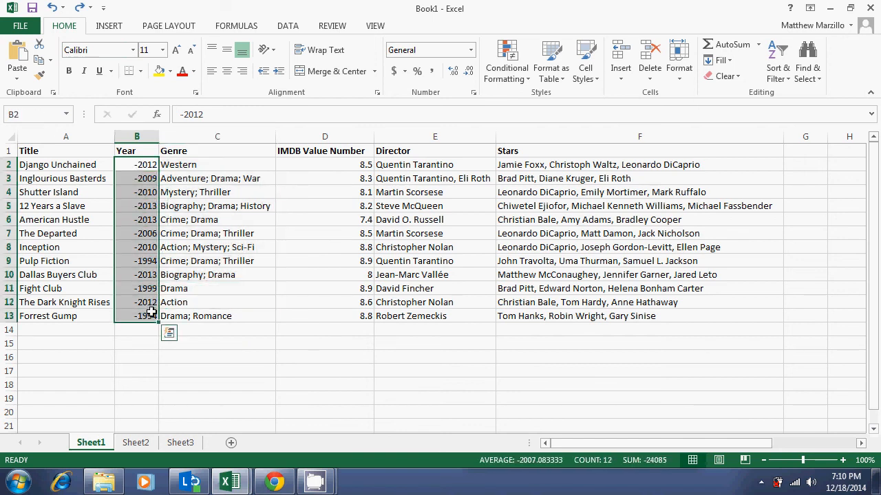
key("ctrl+h")
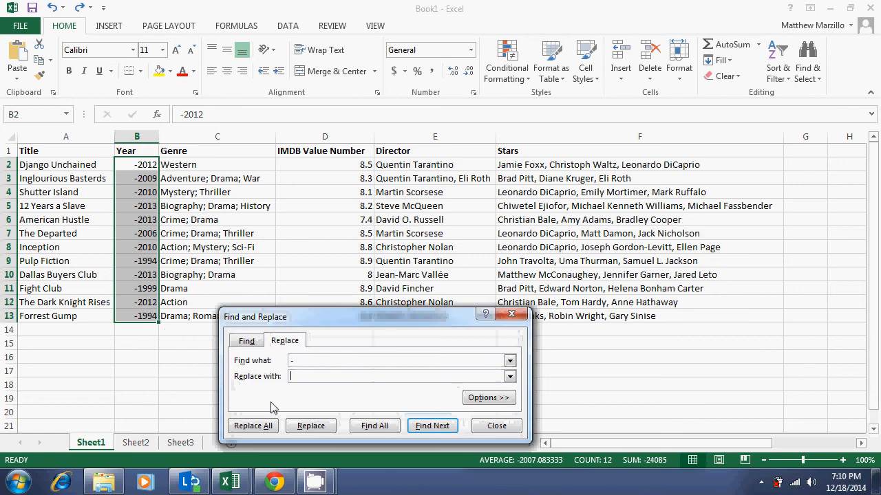
left_click(292, 376)
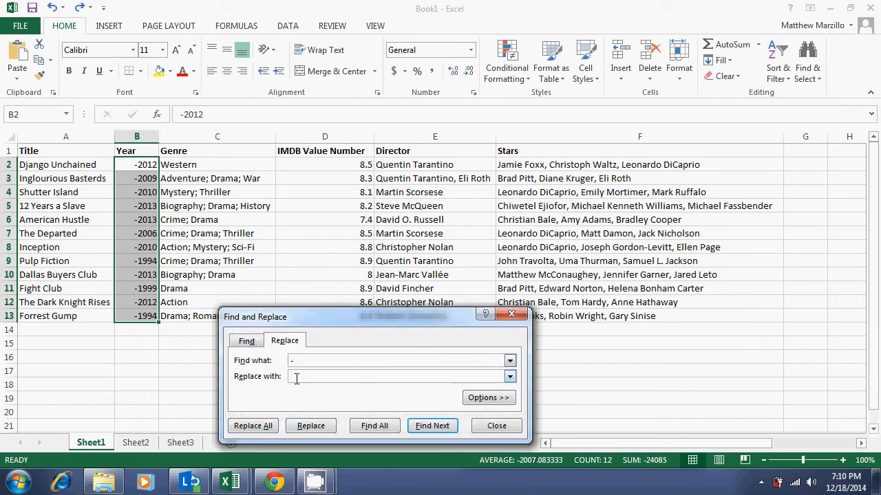
left_click(266, 425)
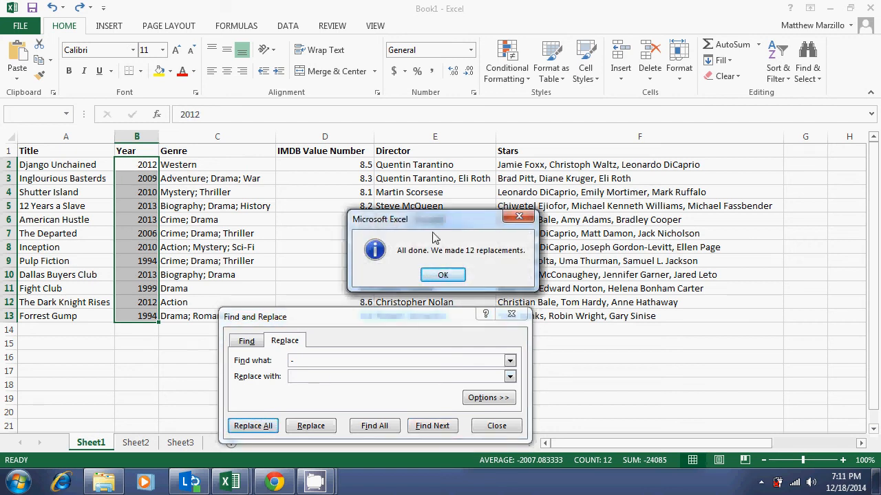
left_click(435, 274)
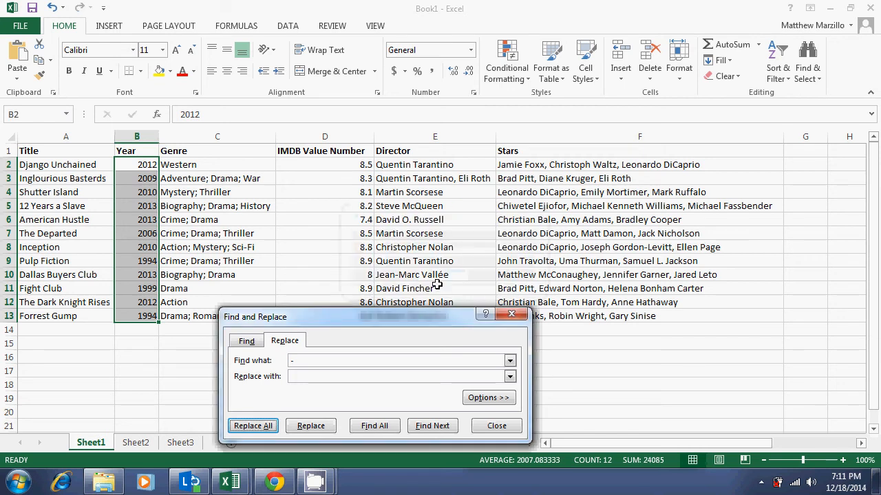
left_click(374, 377)
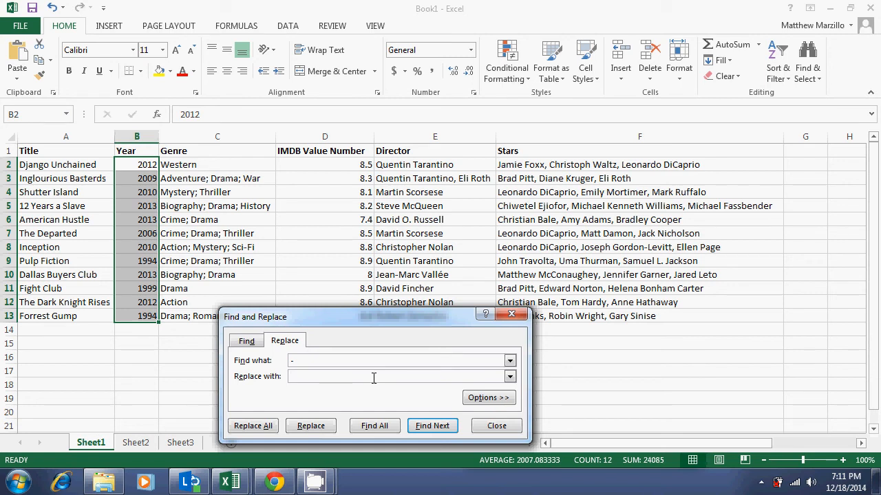
left_click(408, 246)
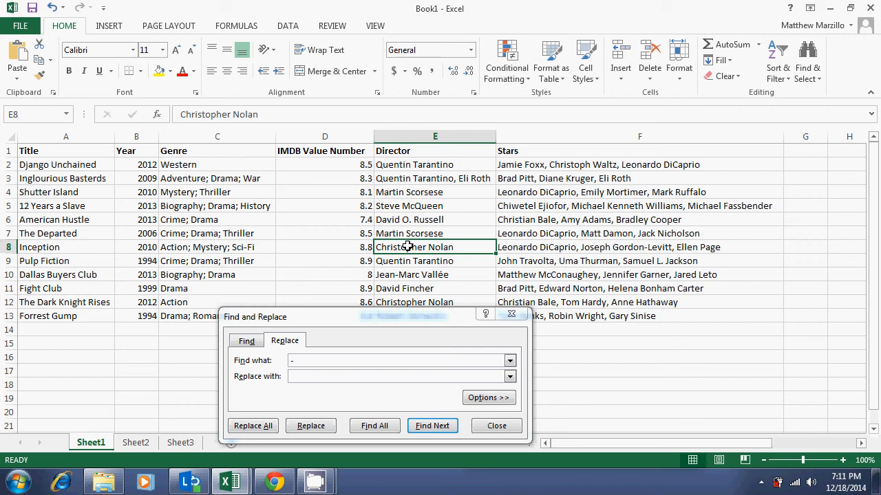
left_click(349, 361)
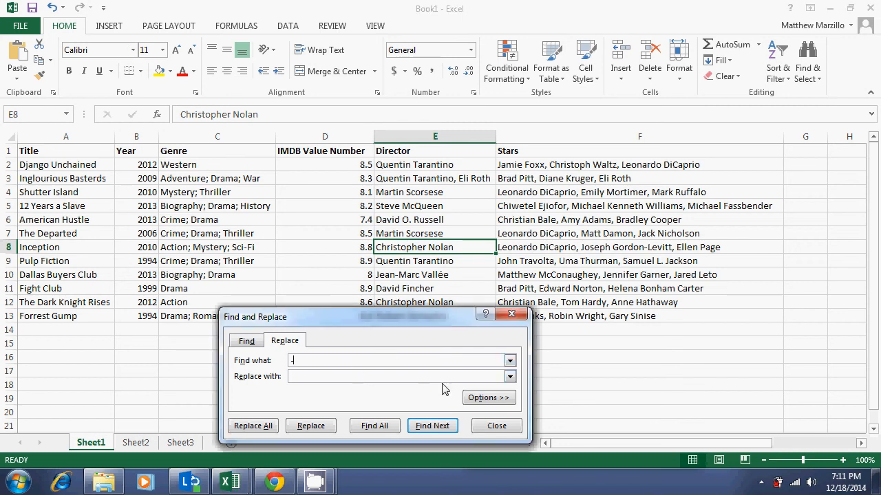
left_click(498, 427)
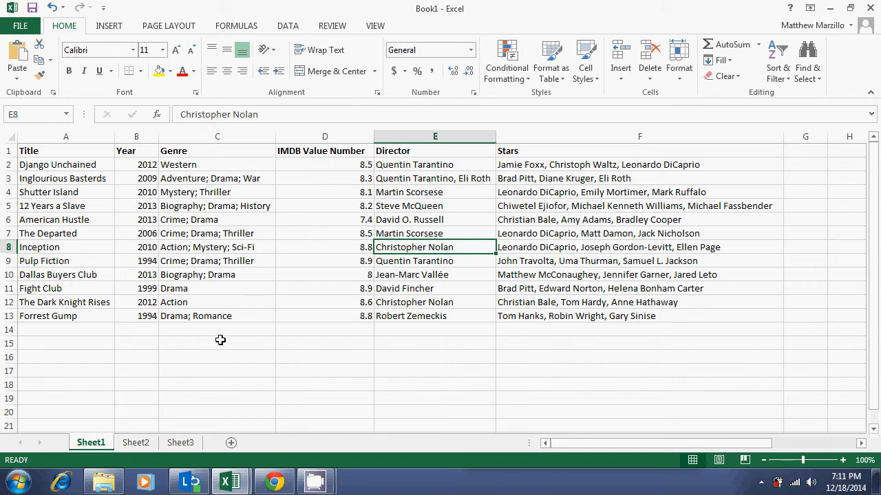
Step: Enter 1, 2 and 3 in cells A15 to A17
left_click(88, 347)
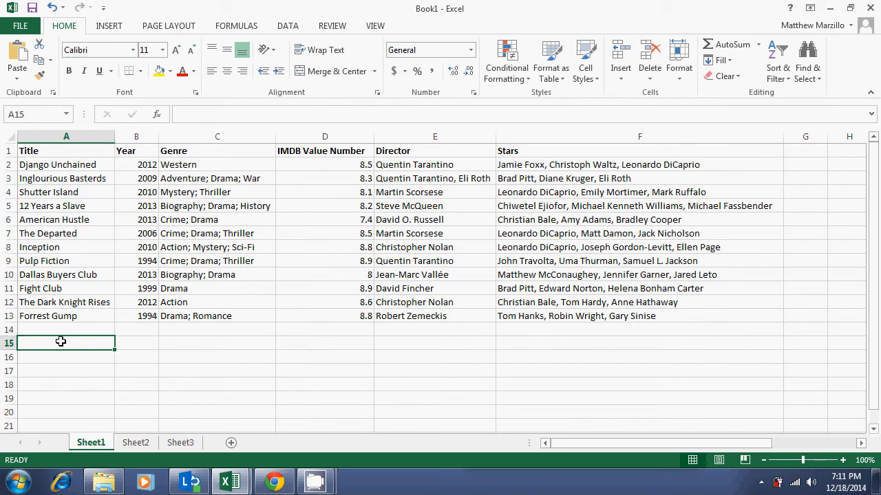
type("1")
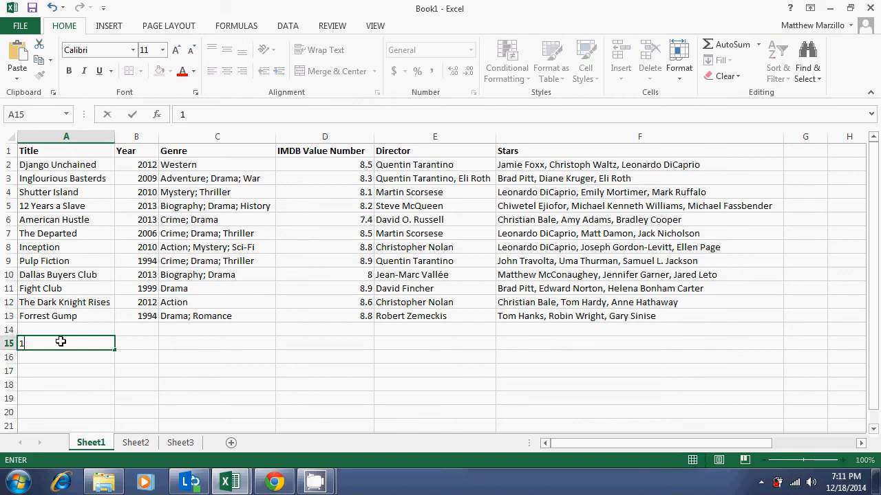
key("Return")
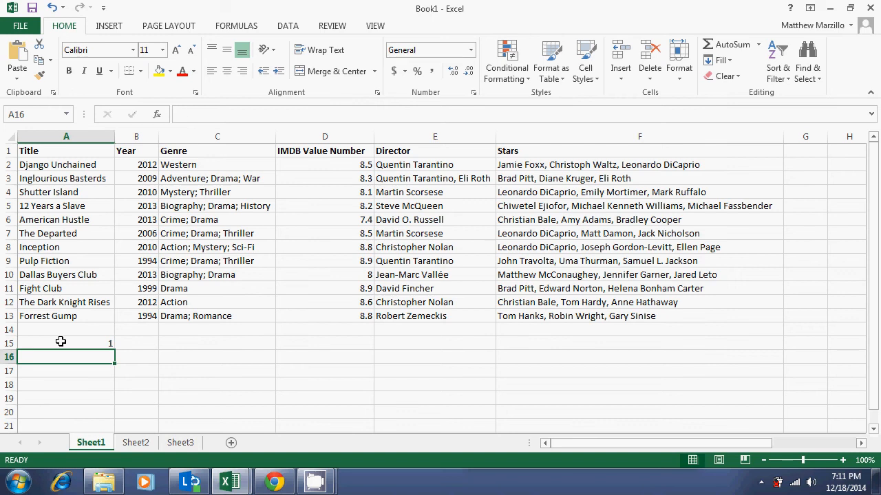
type("2")
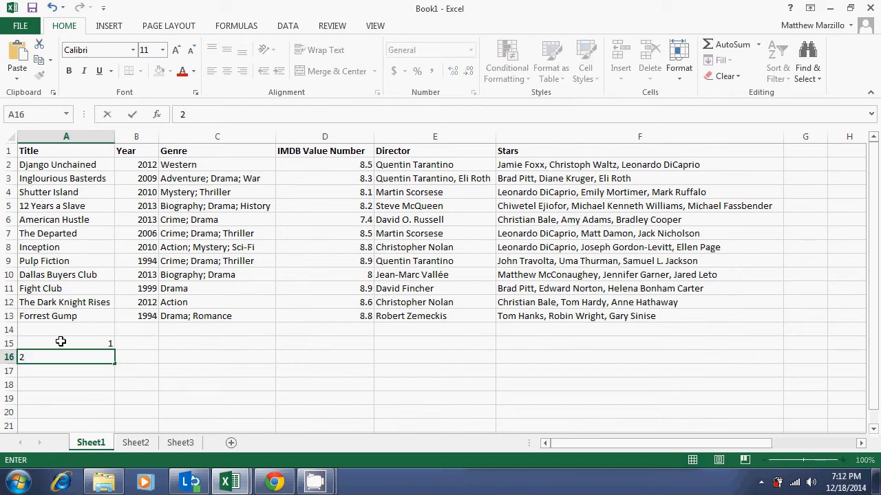
key("Return")
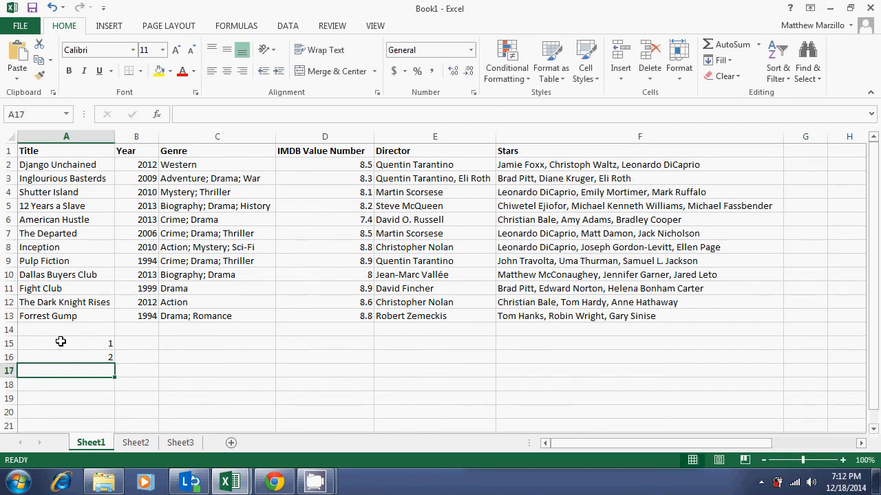
type("3")
key("Return")
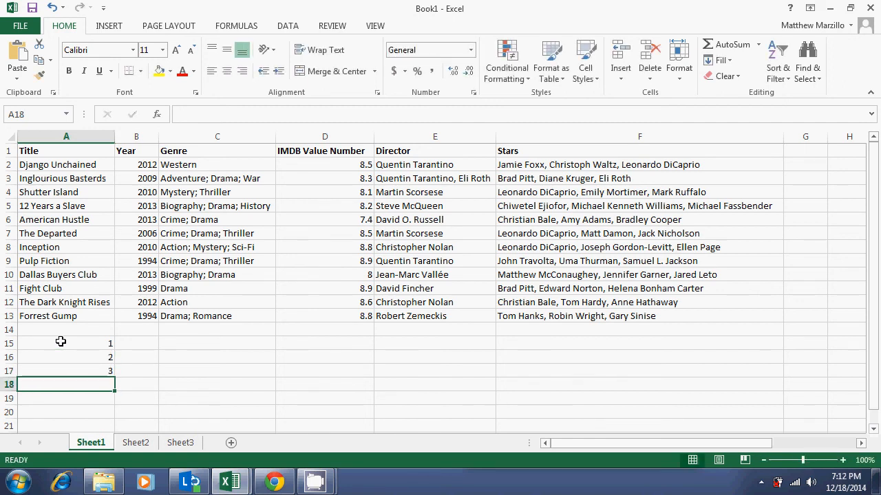
Step: AutoFill the number series from A15:A17 down to A24, and clear those cells
left_click_drag(67, 343, 69, 369)
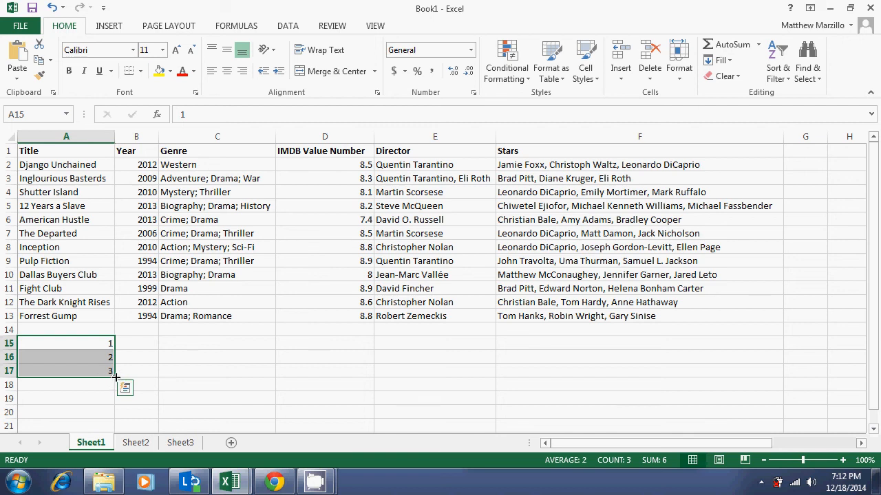
left_click_drag(116, 376, 98, 412)
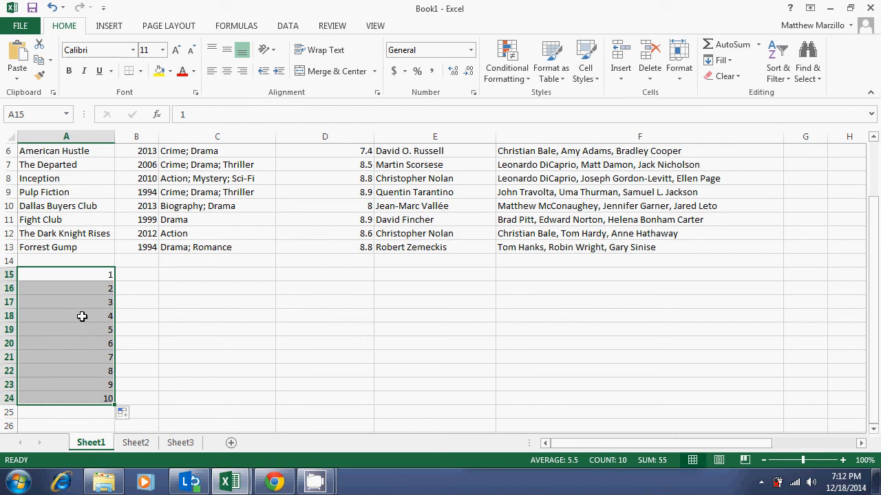
key("Delete")
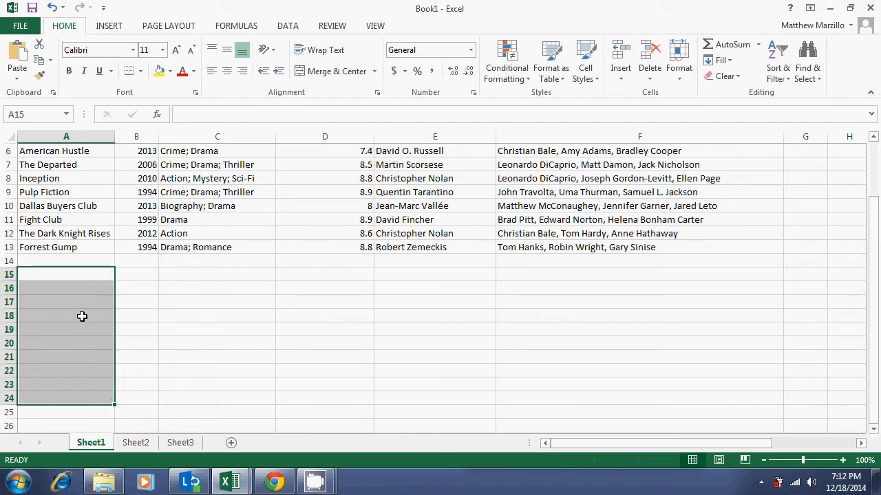
Step: Enter January in cell A15
left_click(63, 269)
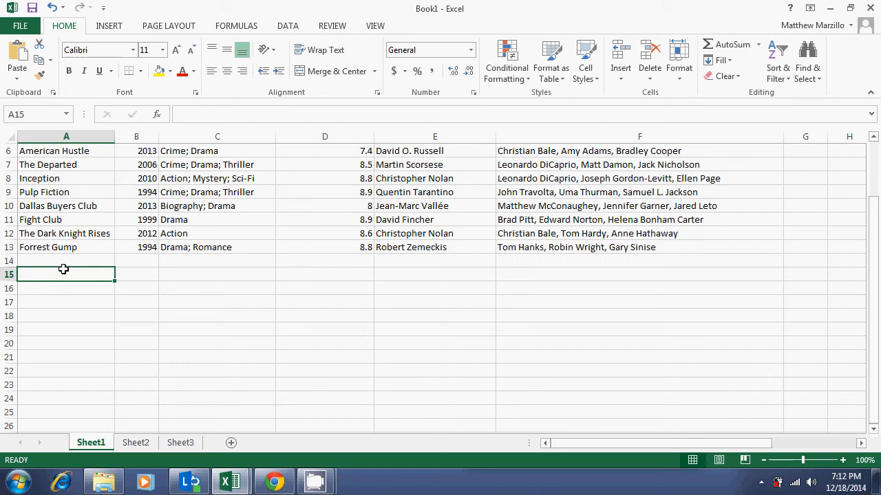
type("Jan")
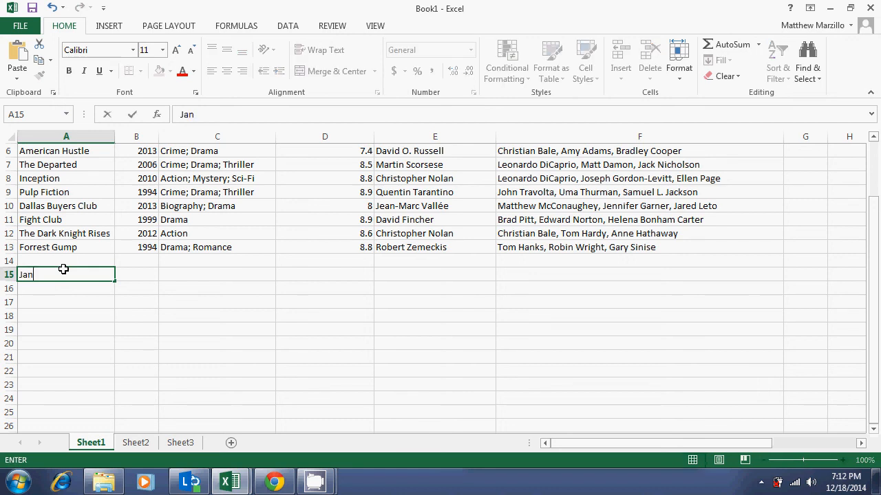
type("uaryy")
key("BackSpace")
key("Return")
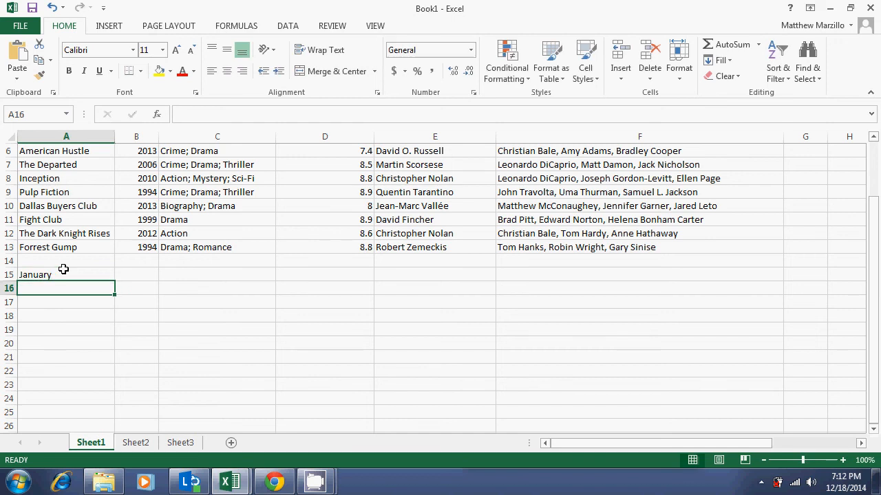
Step: AutoFill the months from A15 down to A26 with December, and clear the filled cells
left_click(85, 273)
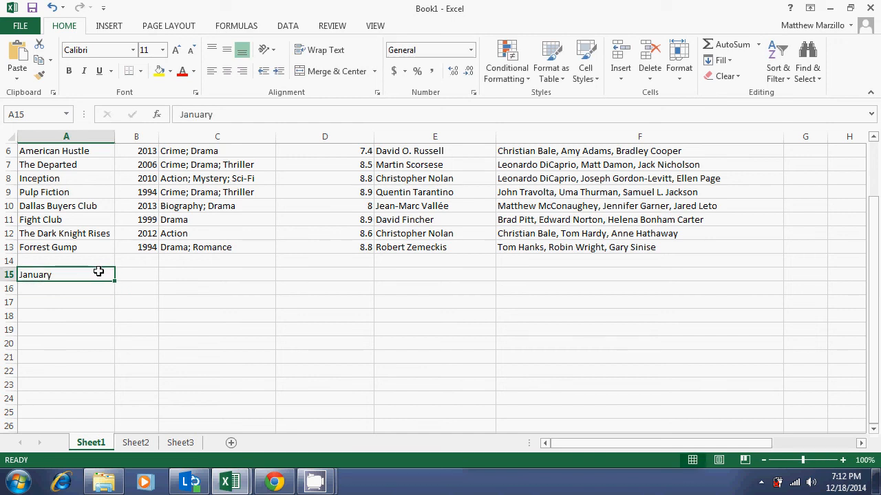
left_click_drag(114, 282, 115, 428)
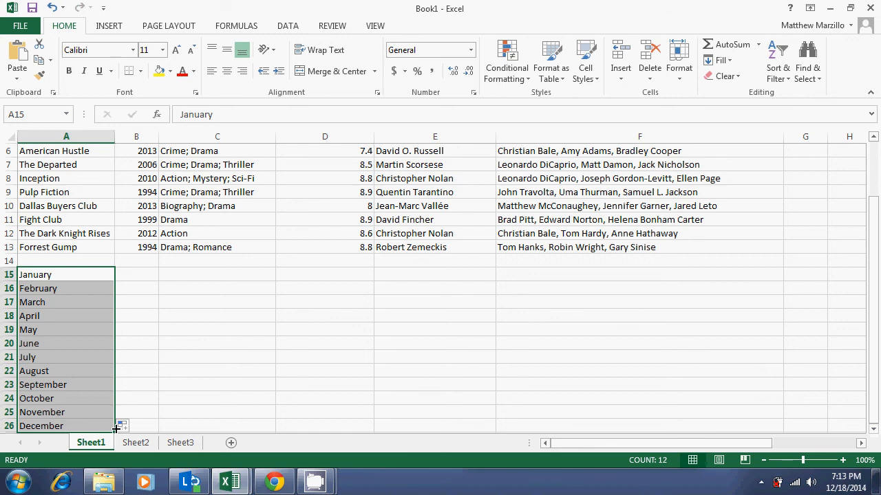
key("Delete")
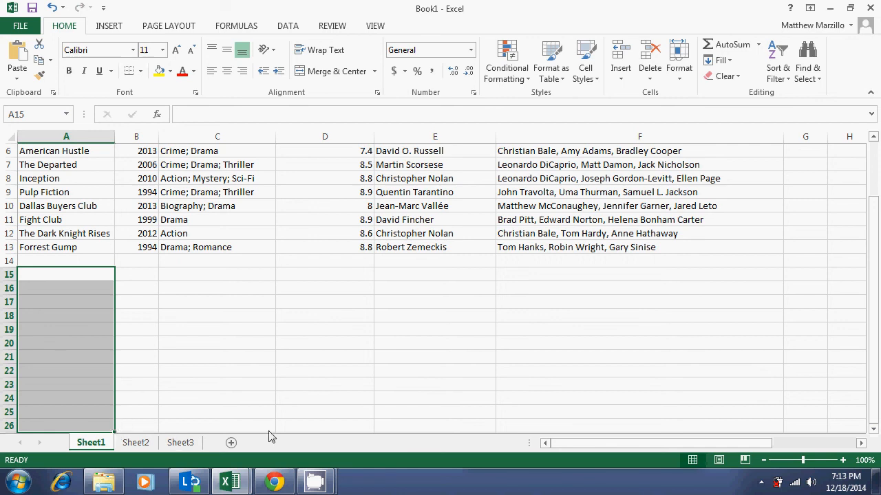
left_click(316, 482)
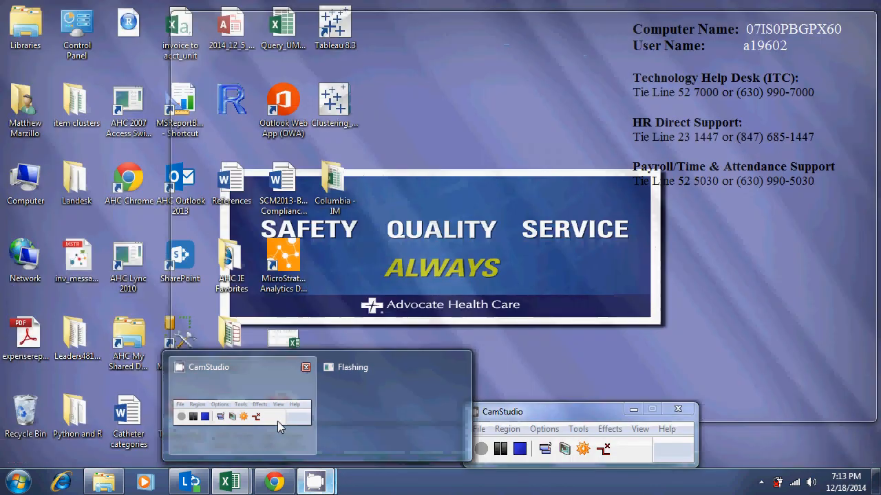